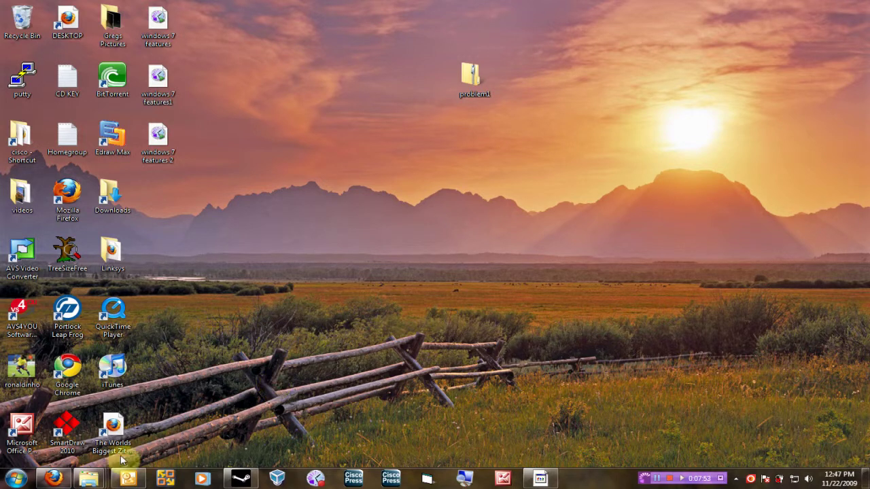
Browse the computer's drives to WD Passport (H:) and open its SOFTWARE folder.
left_click(16, 478)
left_click(181, 274)
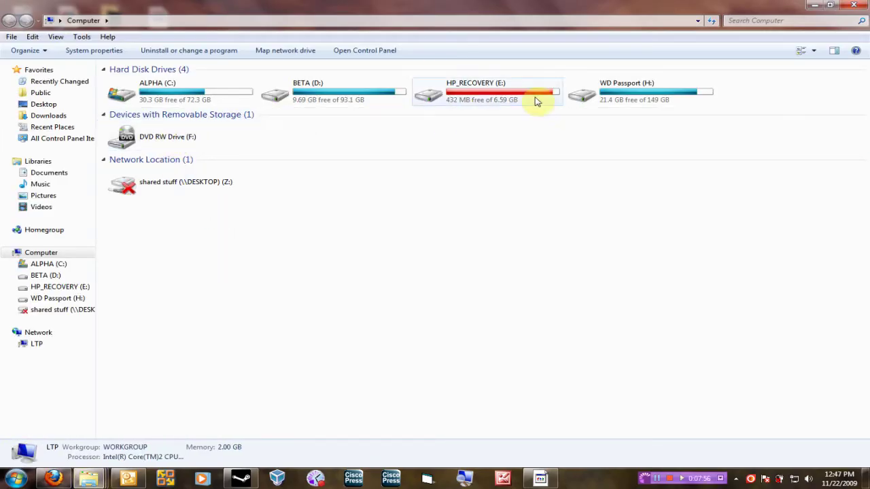
double_click(585, 94)
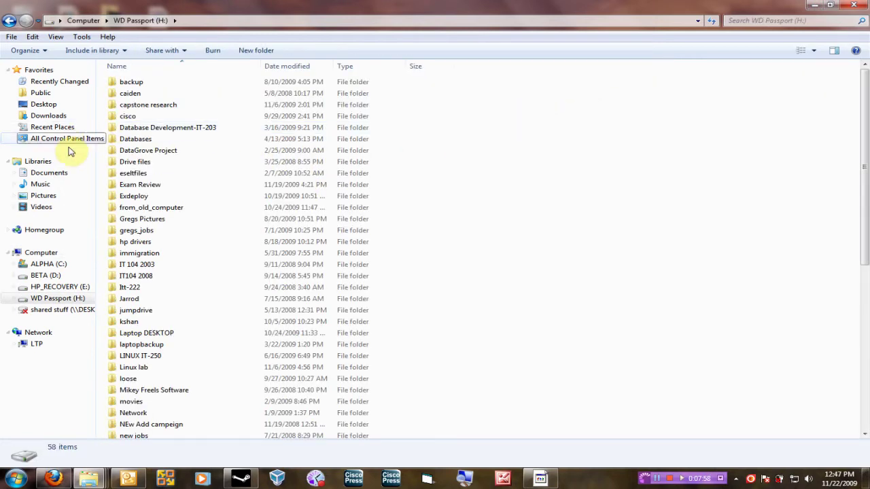
key("s")
key("s")
key("s")
key("s")
key("s")
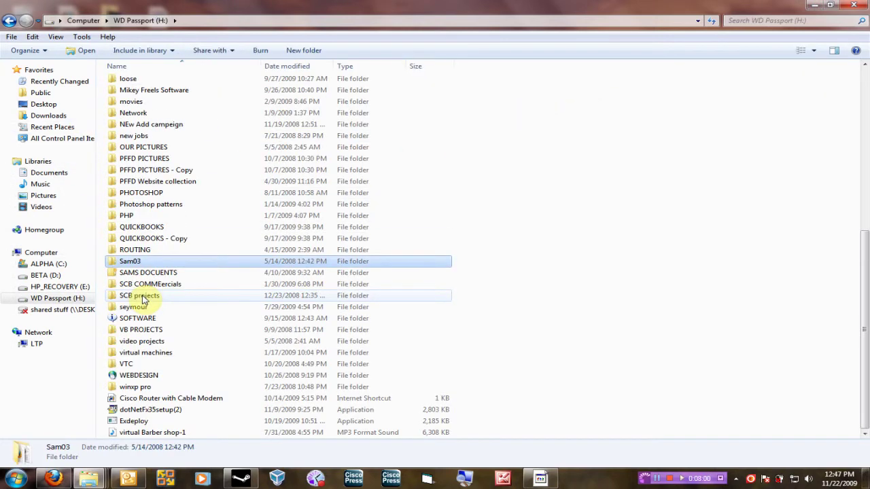
double_click(143, 319)
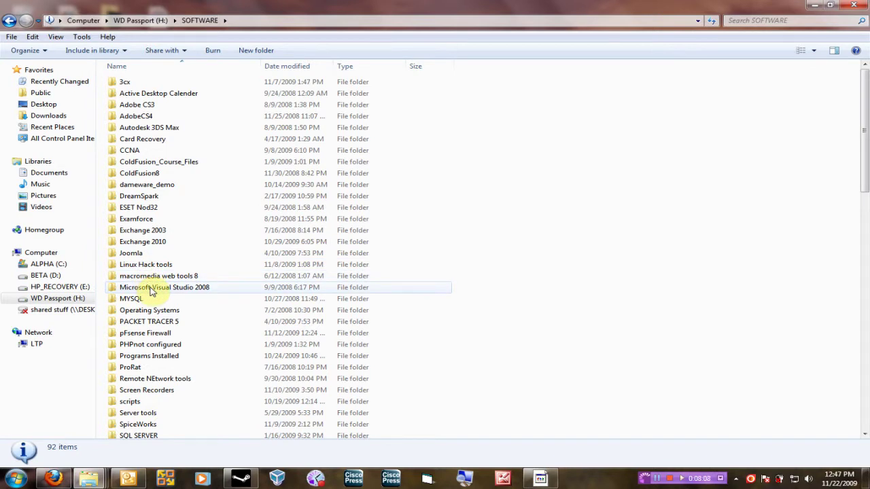
Open the Server 2008 folder under Operating Systems, select the server_2008 datacenter ISO image, and minimize the window.
left_click(149, 310)
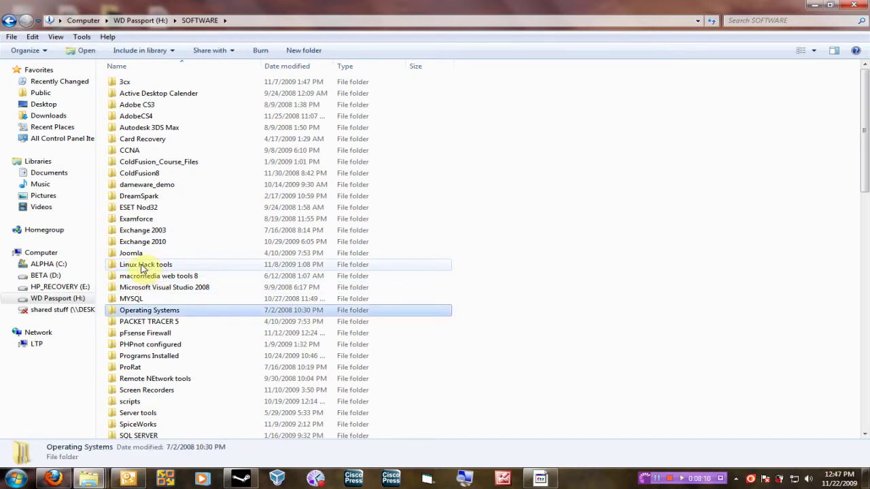
double_click(149, 311)
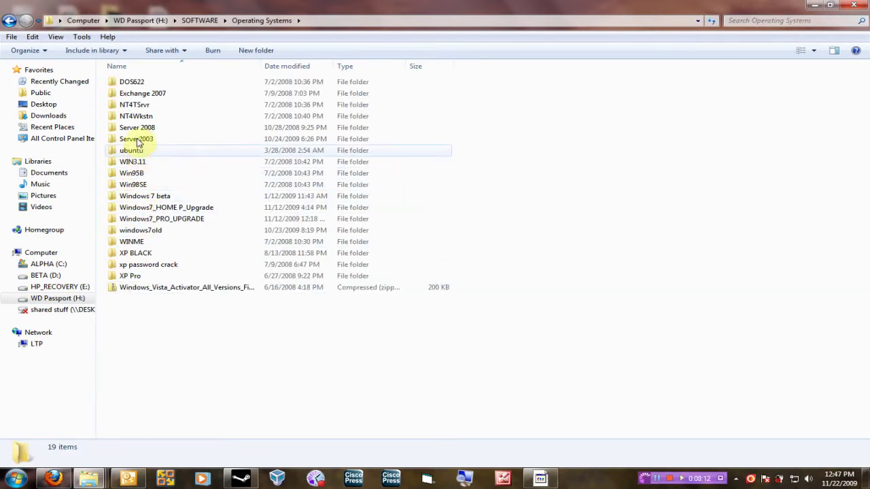
double_click(136, 127)
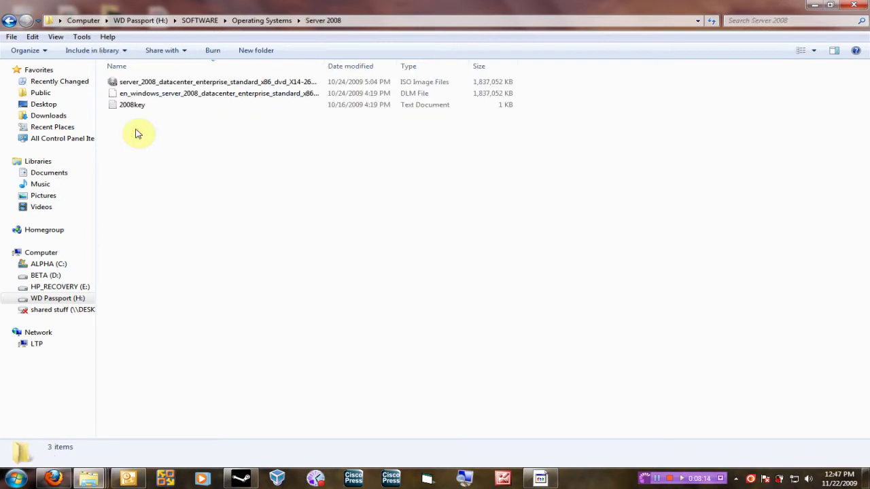
left_click(153, 87)
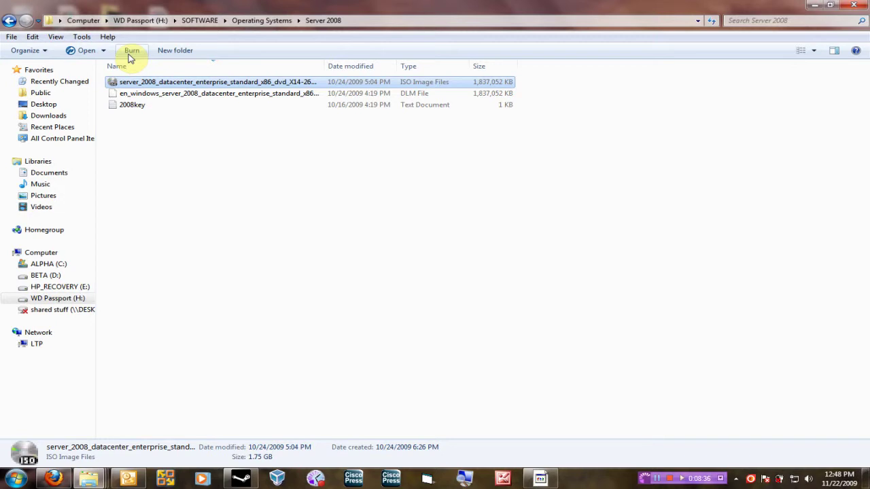
left_click(811, 5)
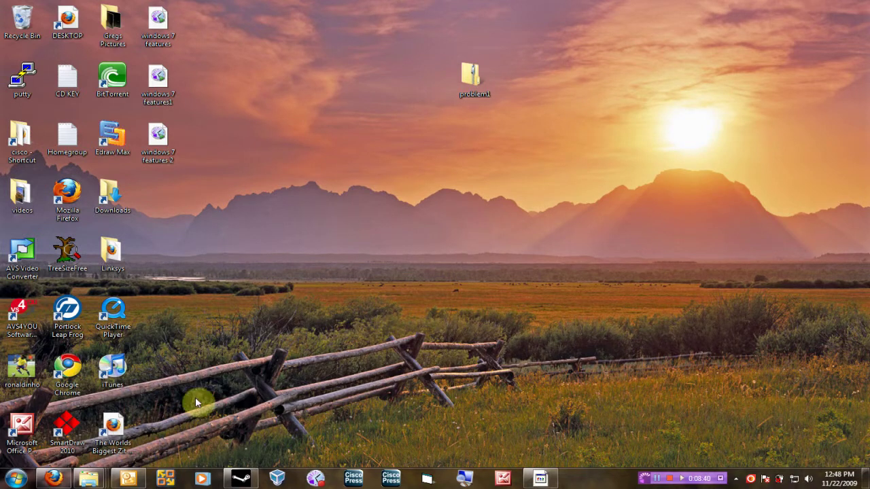
Dismiss the color scheme performance prompt without choosing any of its options.
right_click(292, 297)
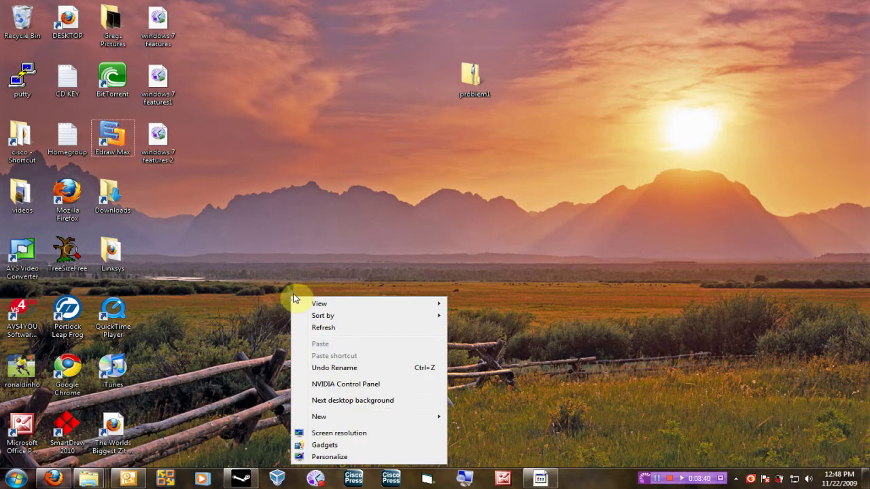
left_click(333, 258)
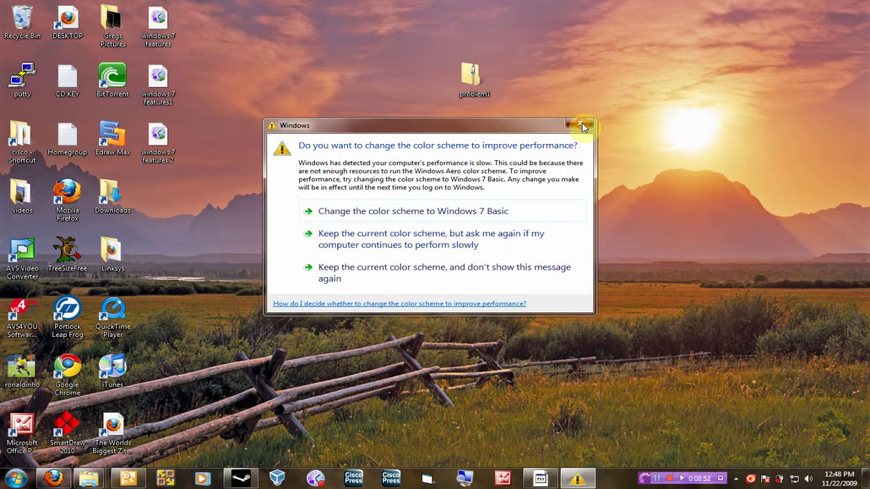
left_click(582, 124)
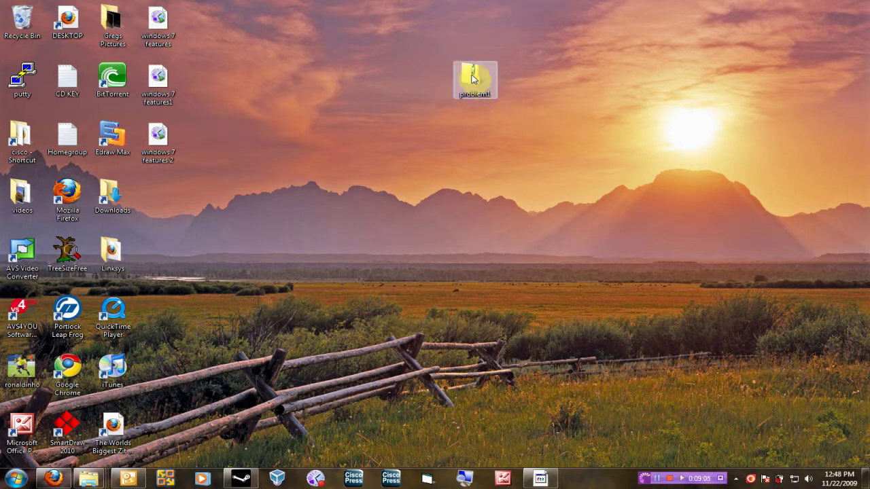
Delete the problem1 zipped folder from the desktop.
left_click_drag(424, 52, 536, 130)
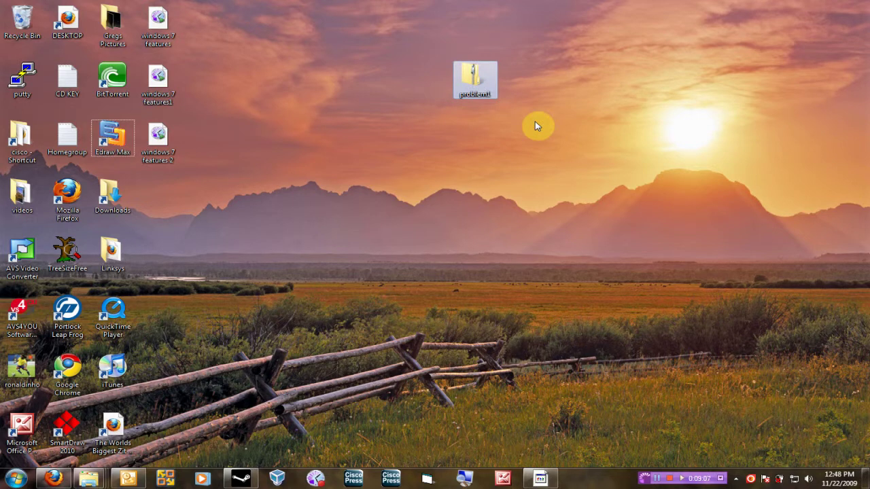
key("Delete")
left_click(474, 283)
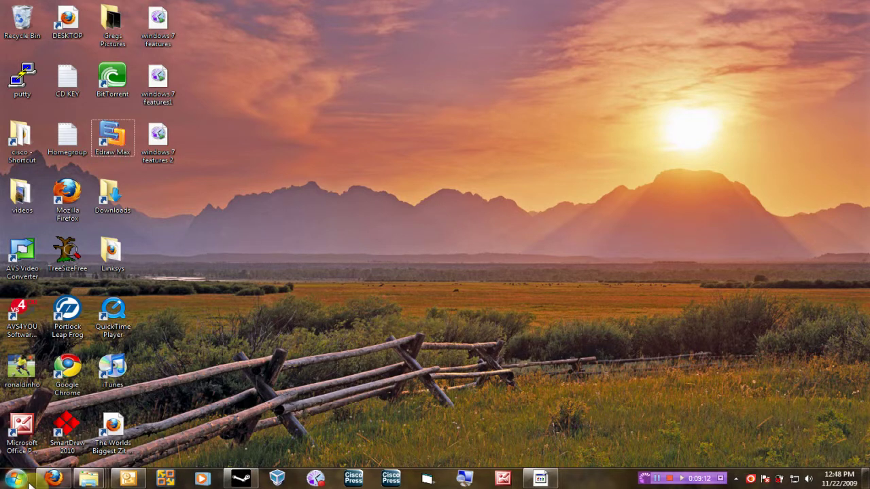
Search the installed programs for psr and launch Problem Steps Recorder.
left_click(16, 481)
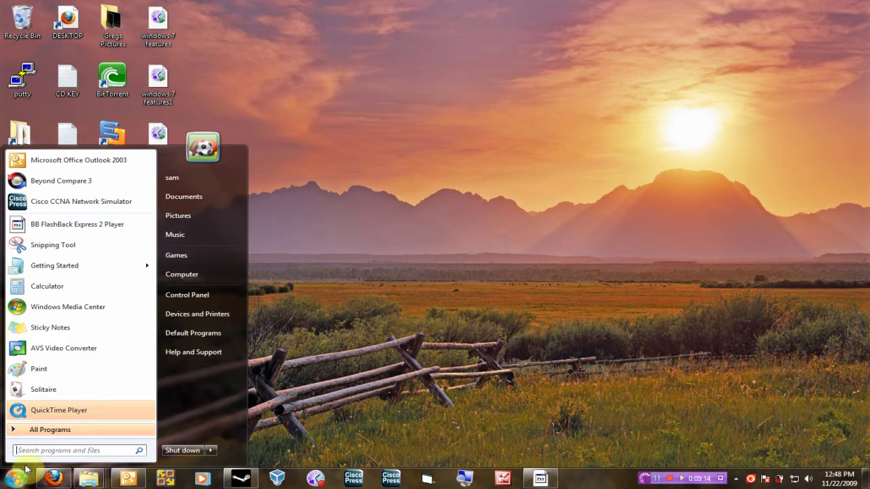
left_click(70, 450)
type("psr")
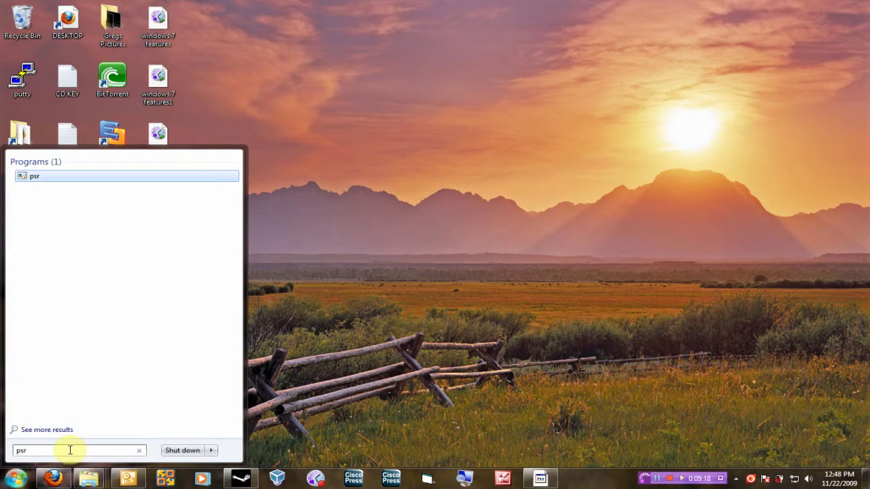
left_click(34, 176)
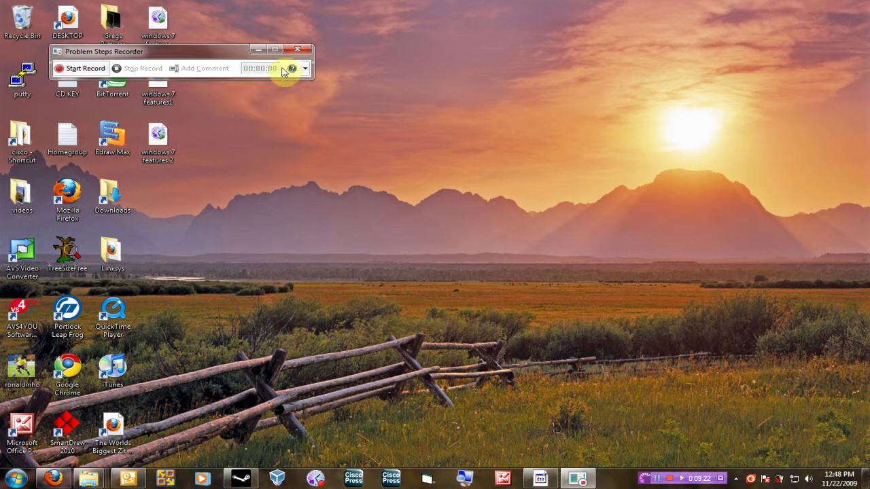
Move the Problem Steps Recorder window clear of the desktop icons and start recording.
left_click_drag(179, 52, 336, 40)
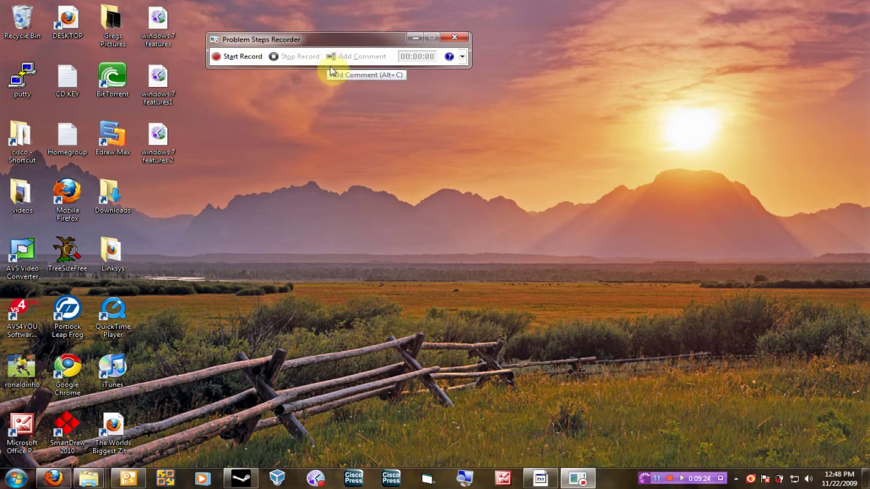
left_click(657, 480)
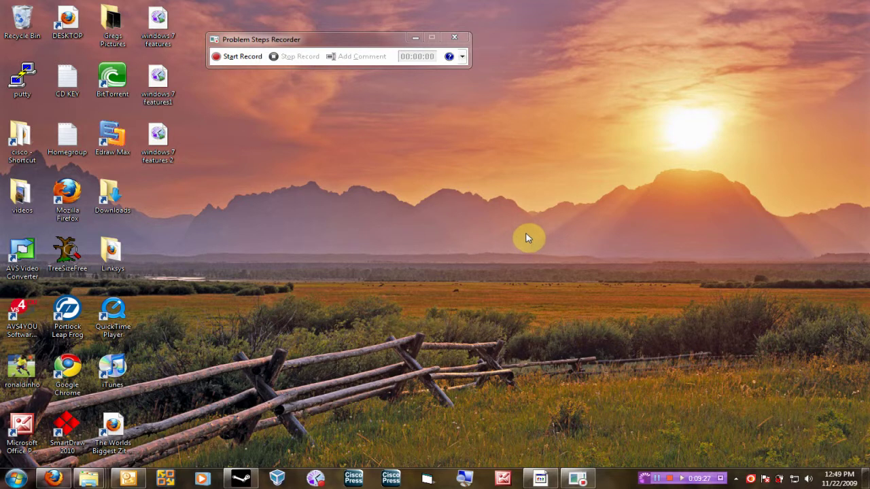
left_click_drag(384, 36, 457, 38)
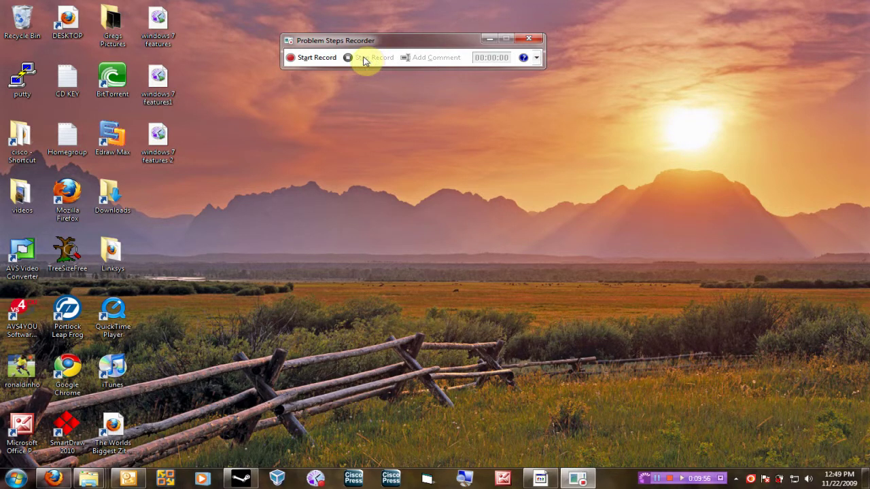
left_click(322, 60)
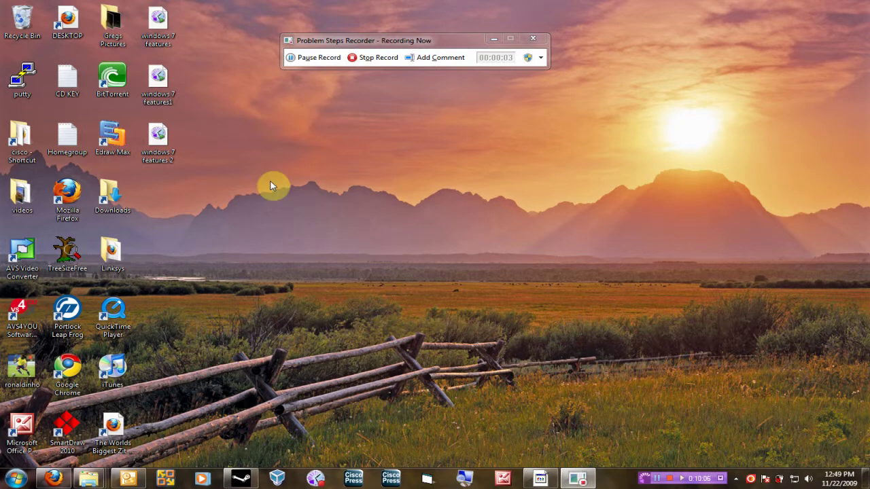
Open Microsoft Office Picture Manager from the desktop and move the recorder window up over its title bar.
left_click(26, 428)
double_click(26, 428)
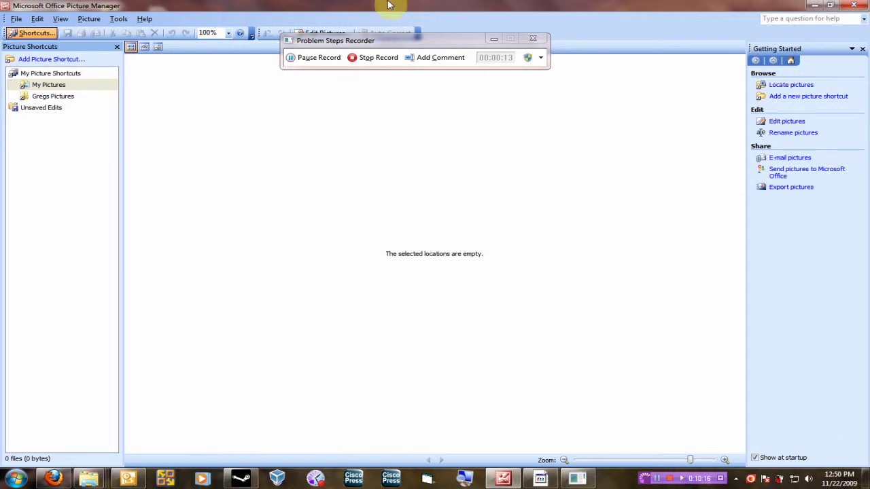
left_click_drag(390, 40, 440, 7)
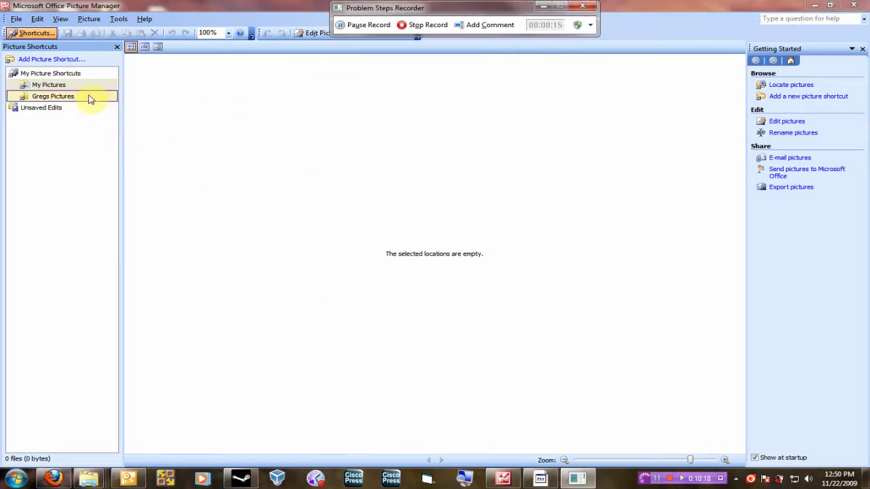
Enable showing shortcut keys in ScreenTips in Picture Manager's Customize options and close the dialog.
left_click(89, 19)
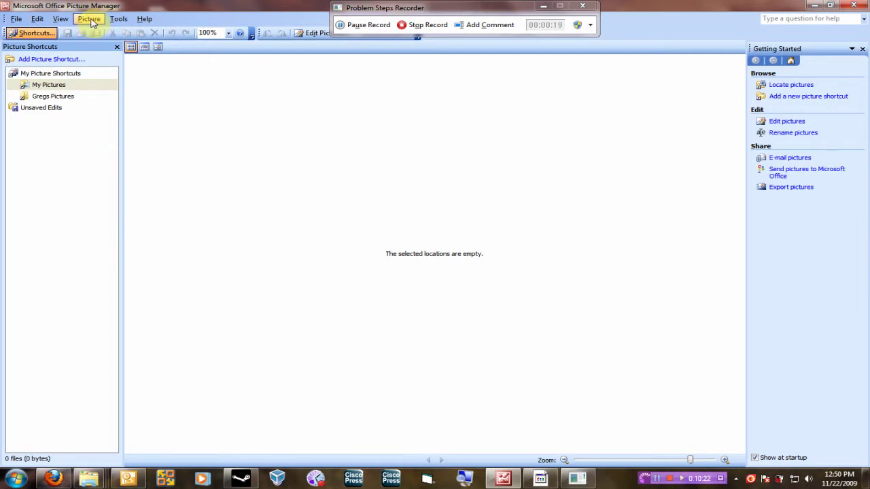
left_click(115, 19)
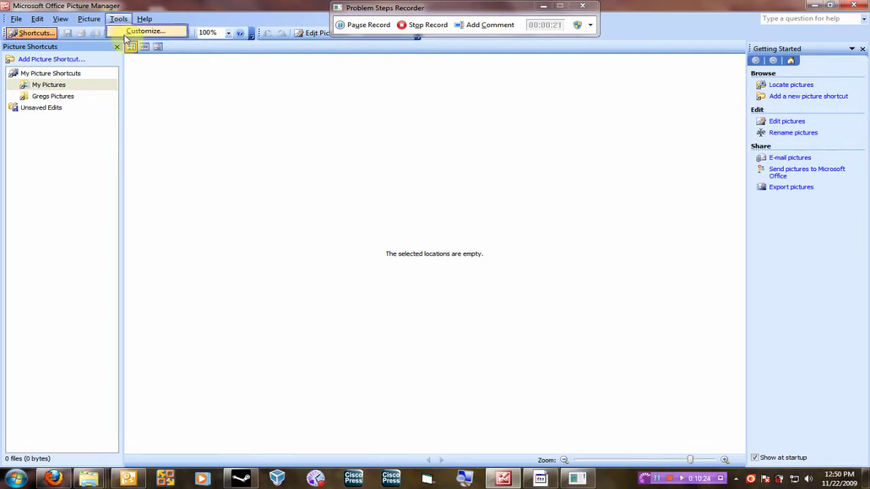
left_click(125, 32)
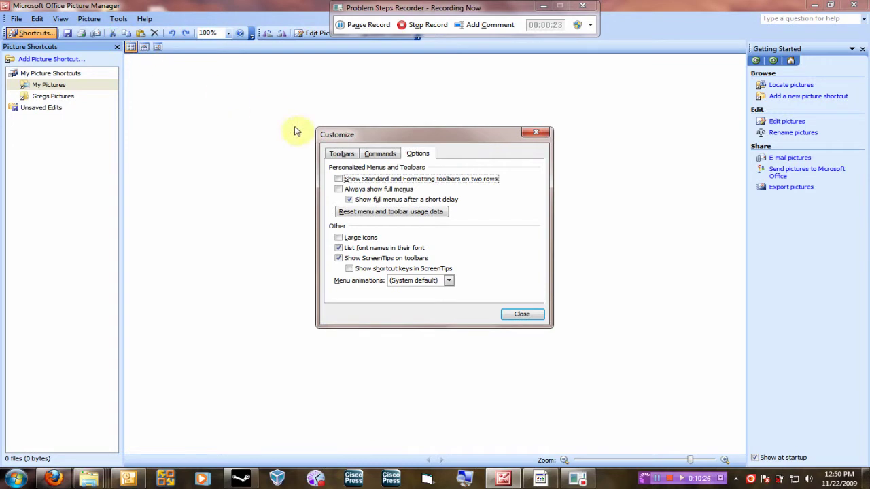
left_click(357, 270)
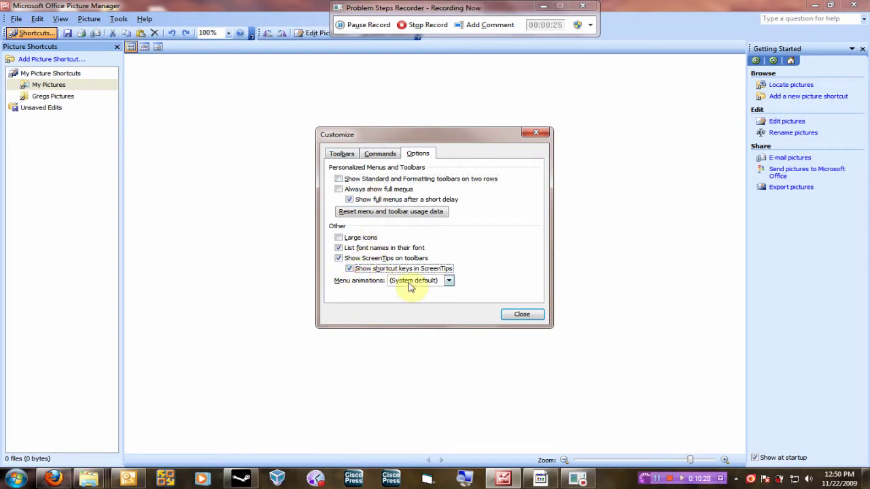
left_click(515, 317)
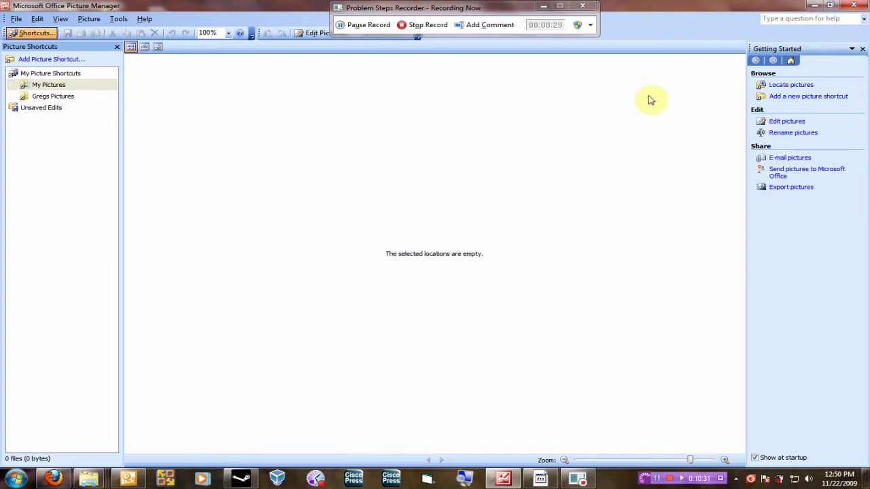
Show Picture Manager's Locate Pictures options and close the program.
left_click(790, 85)
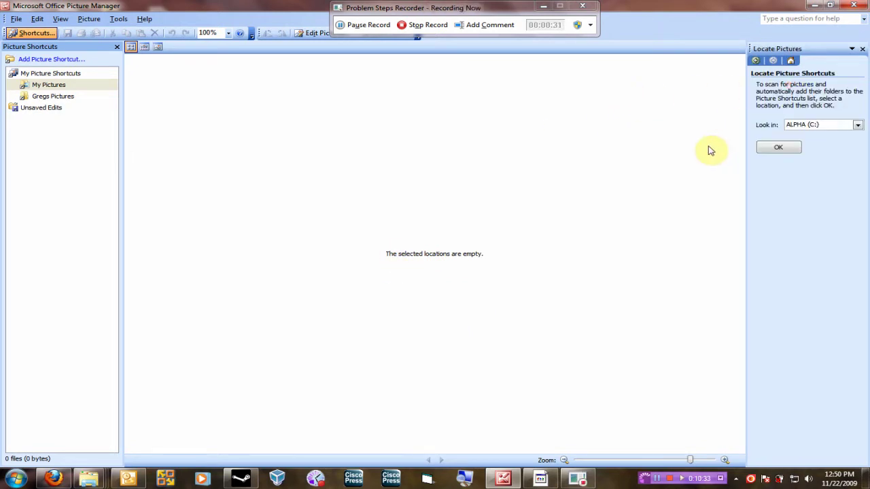
left_click(59, 61)
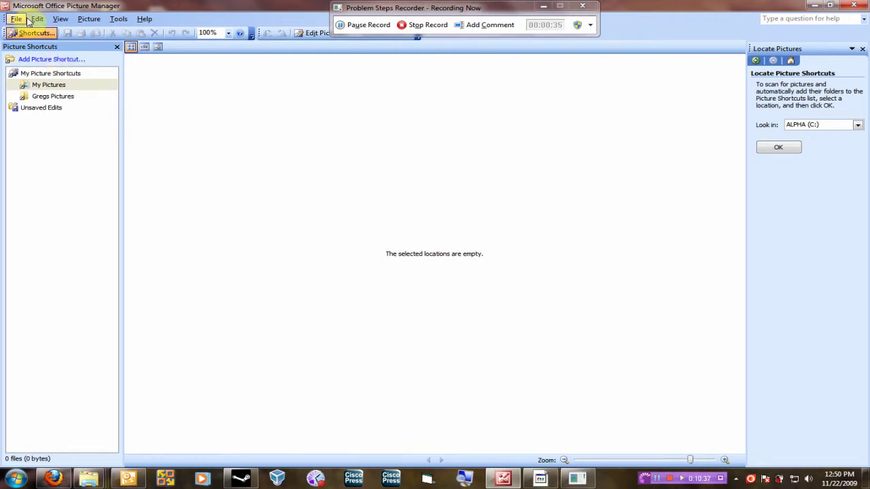
left_click(854, 7)
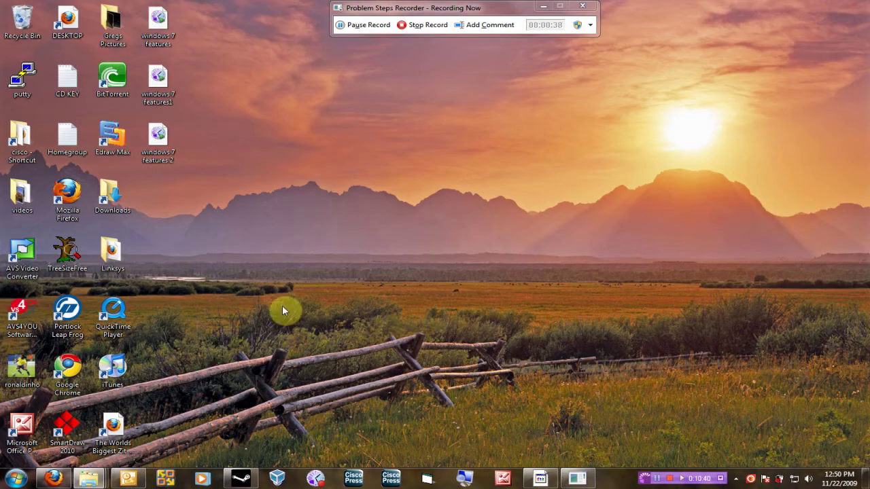
Switch to Firefox and load seviercountybank.com in place of the Earth Artist page.
left_click(53, 479)
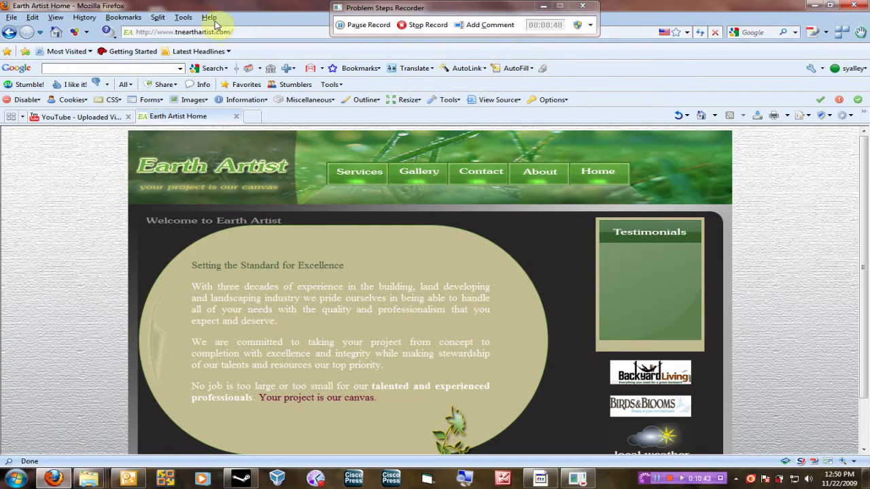
left_click(233, 31)
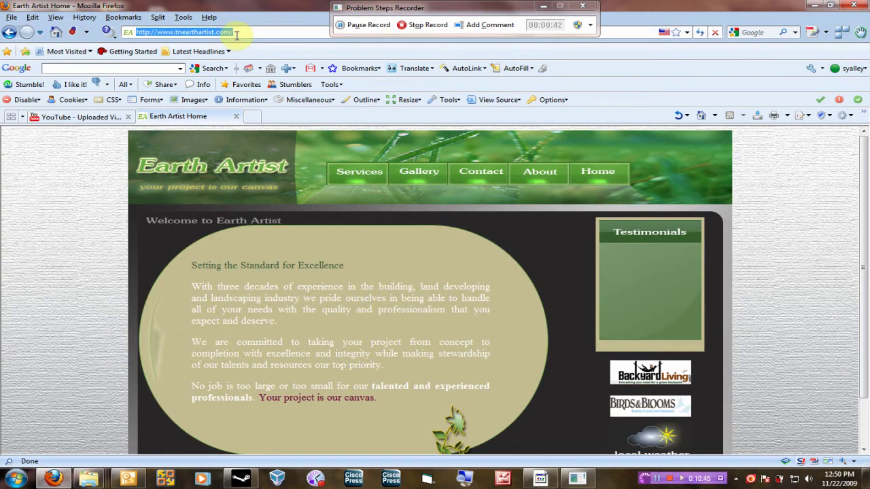
type("seviercou")
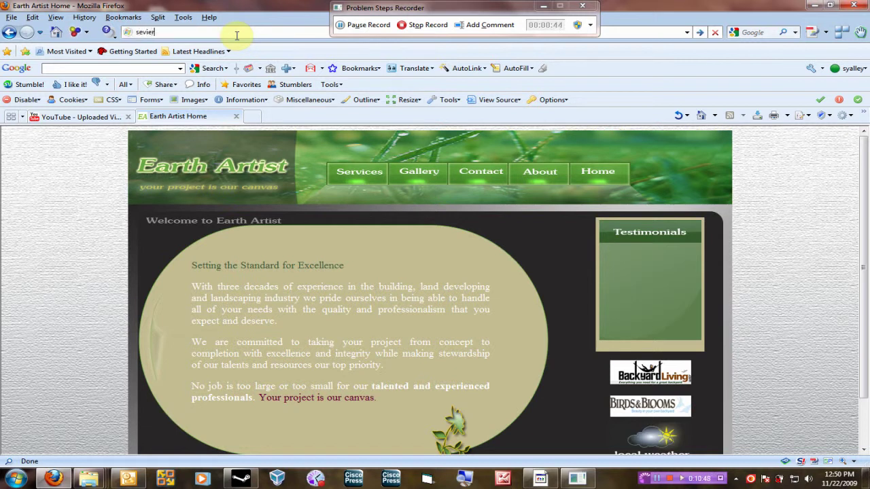
type("ntybank.com")
key("Return")
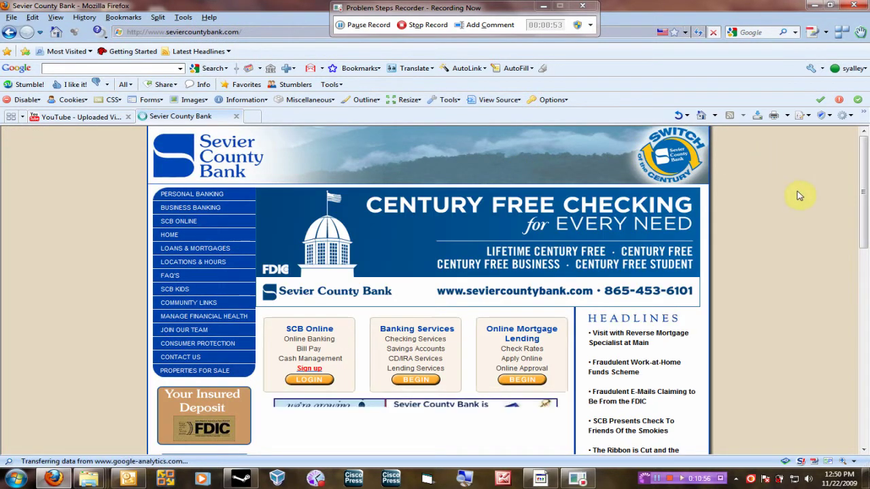
Close Firefox and stop the Problem Steps Recorder's recording.
left_click(854, 5)
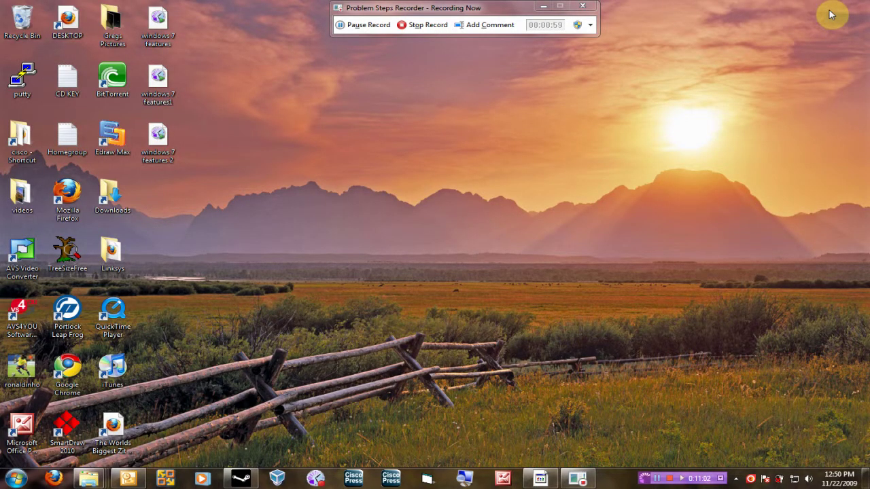
left_click(435, 25)
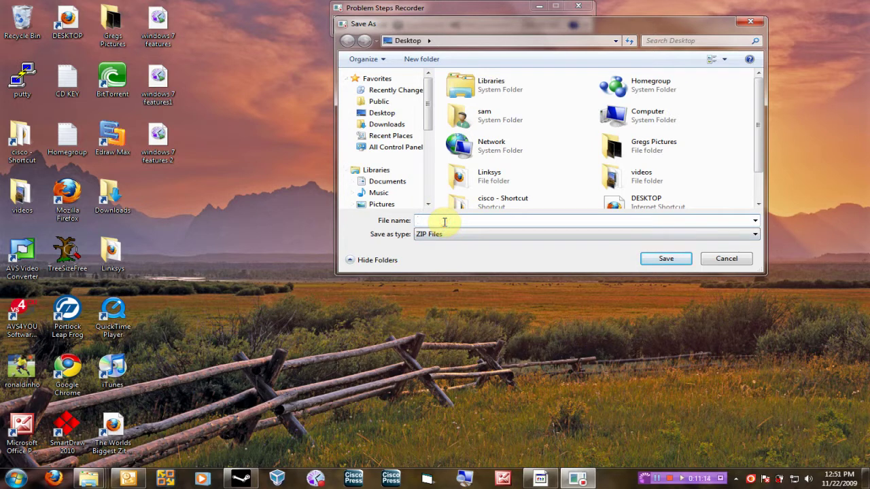
Save the recording to the Desktop as a ZIP file named PROBLEM1 and close the Problem Steps Recorder.
type("PROBL")
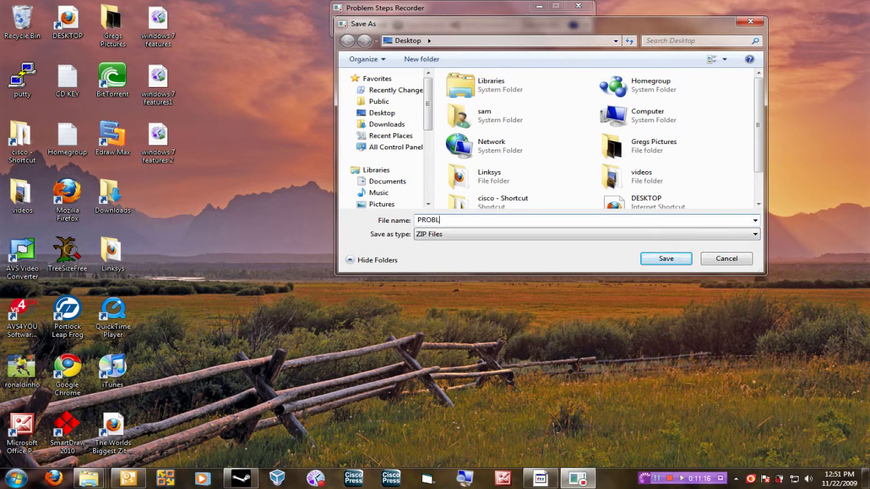
type("EM1")
left_click(382, 113)
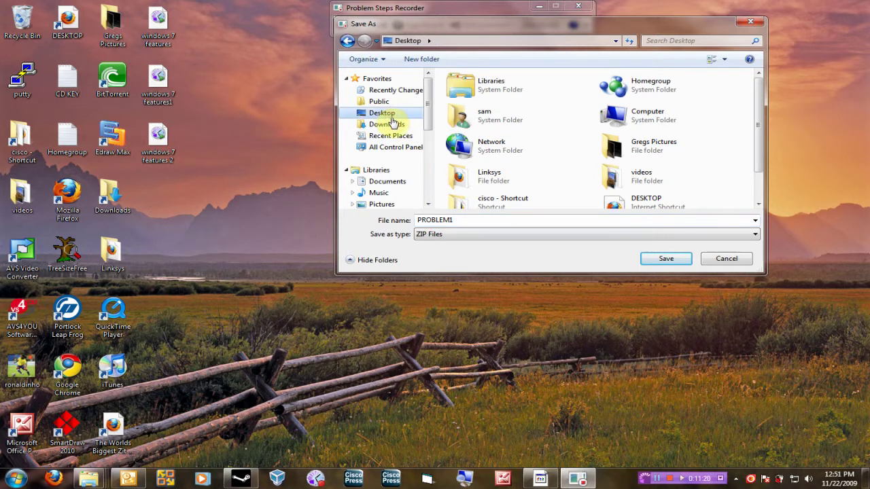
left_click(657, 259)
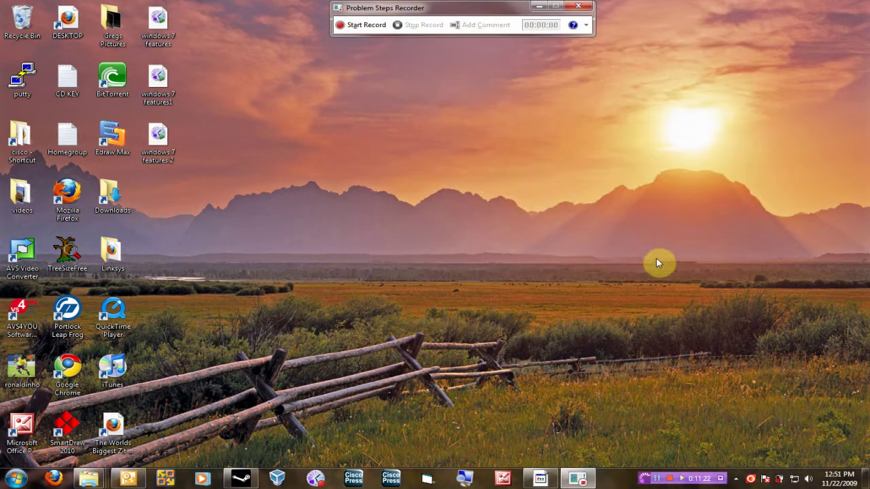
left_click(578, 6)
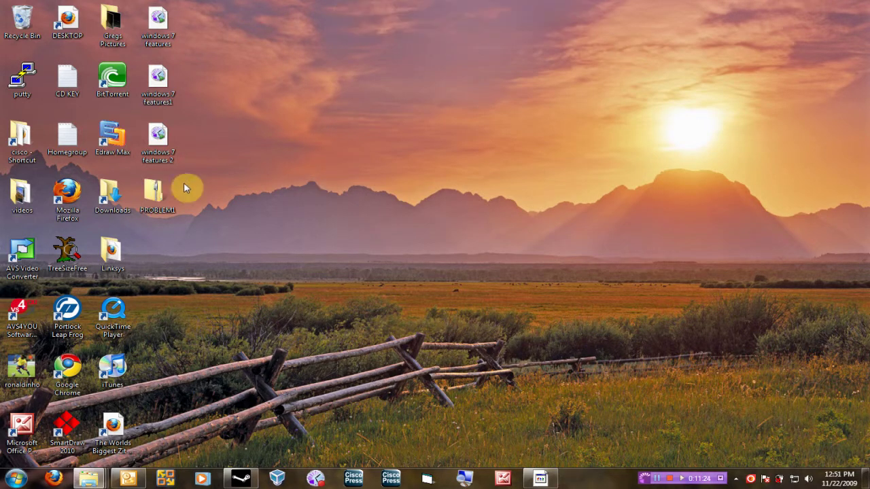
Move the PROBLEM1 archive to an empty area of the desktop and briefly view its contents.
left_click_drag(164, 194, 494, 82)
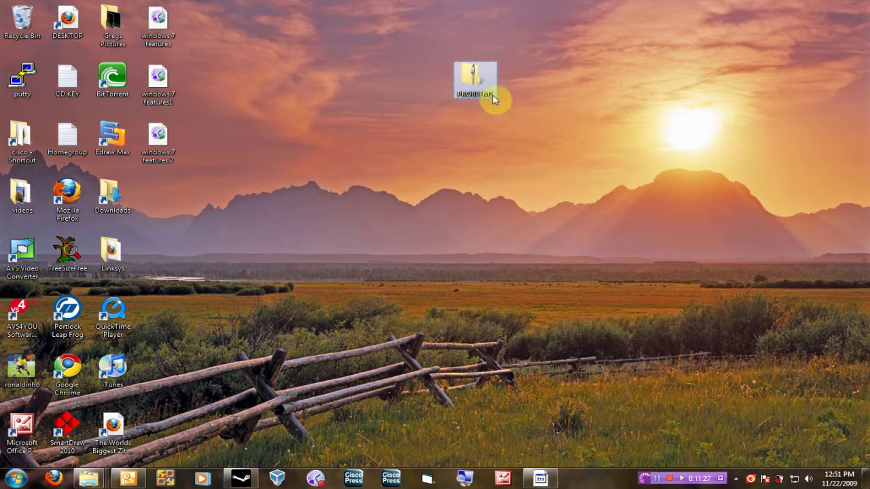
double_click(476, 81)
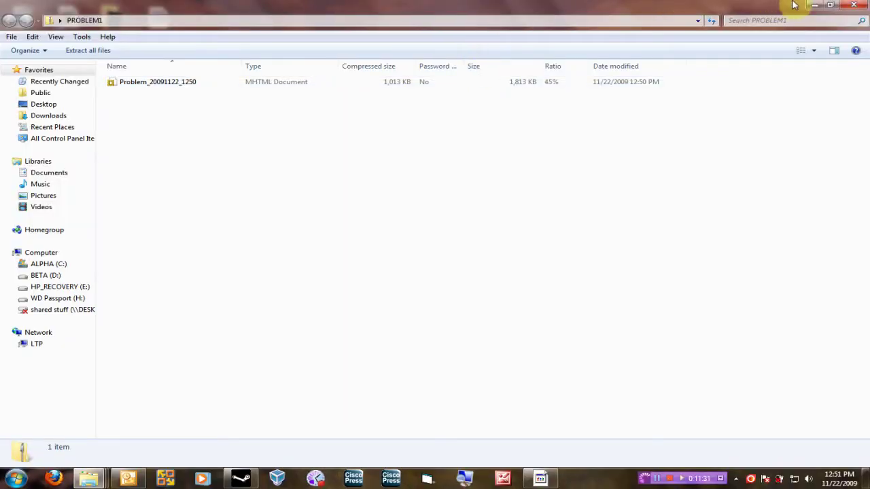
left_click(854, 4)
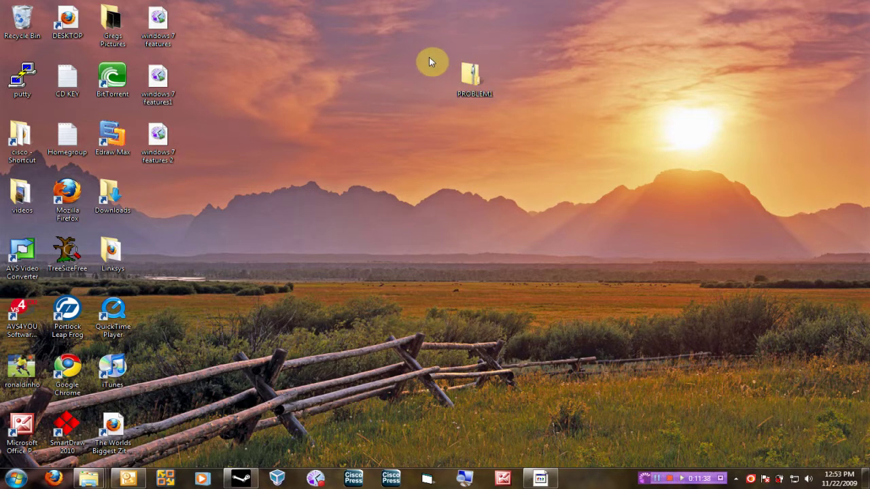
Open the PROBLEM1 archive and launch the Problem_20091122_1250 report inside it.
left_click_drag(432, 53, 509, 129)
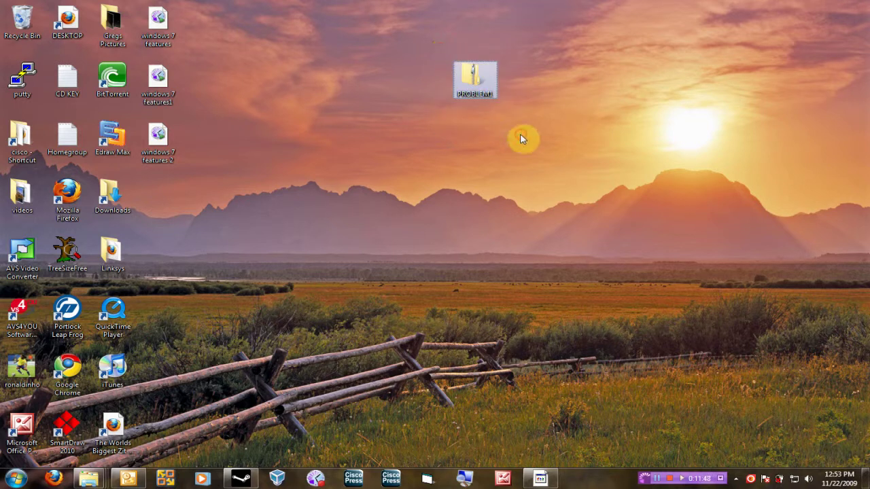
double_click(472, 80)
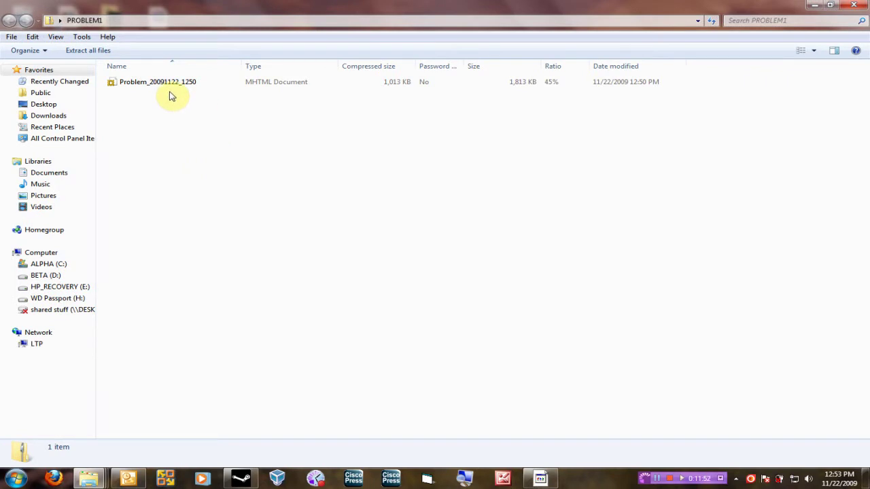
left_click(170, 86)
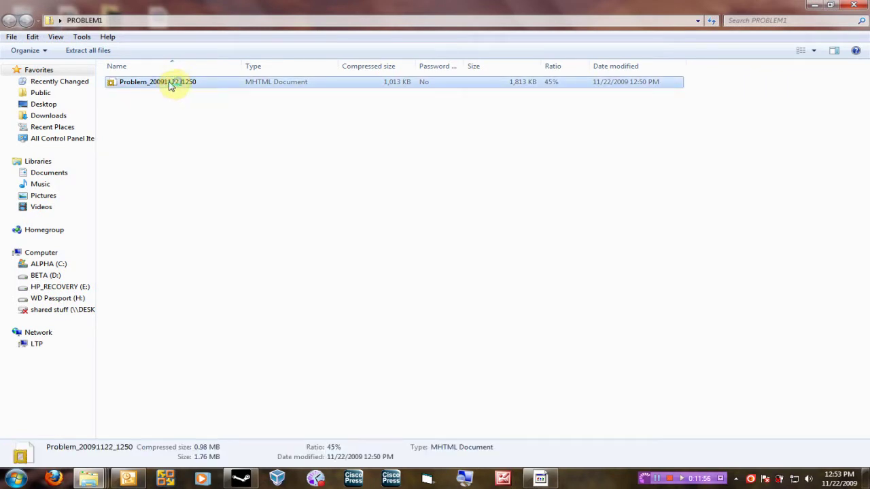
double_click(170, 86)
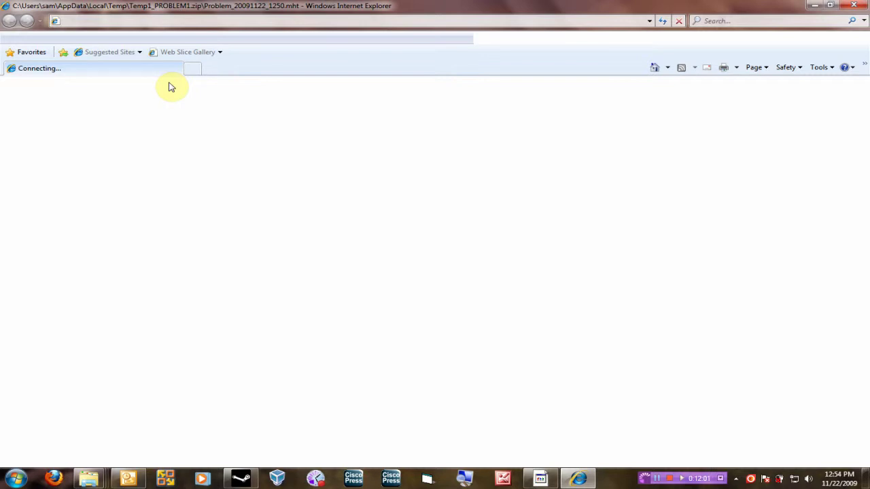
Read the report's introduction and Problem Steps 1 to 3, highlighting the description of step 3.
scroll(187, 110, "down", 1)
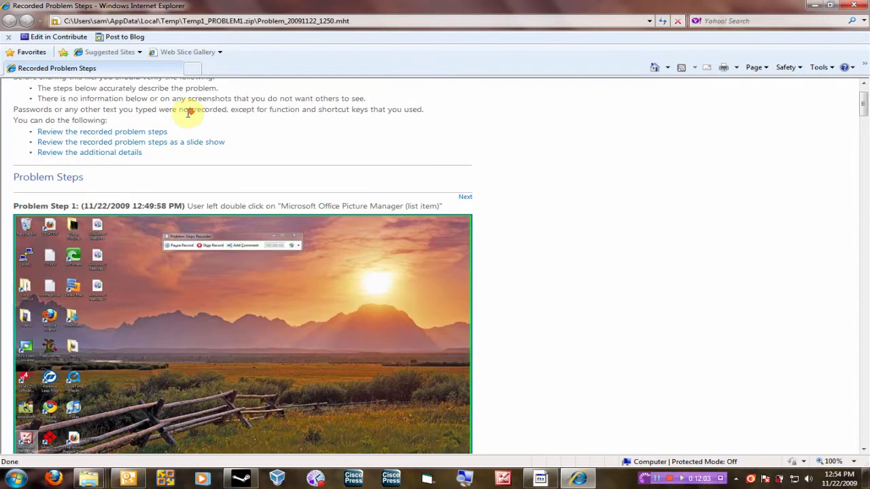
scroll(189, 115, "down", 1)
scroll(189, 120, "down", 1)
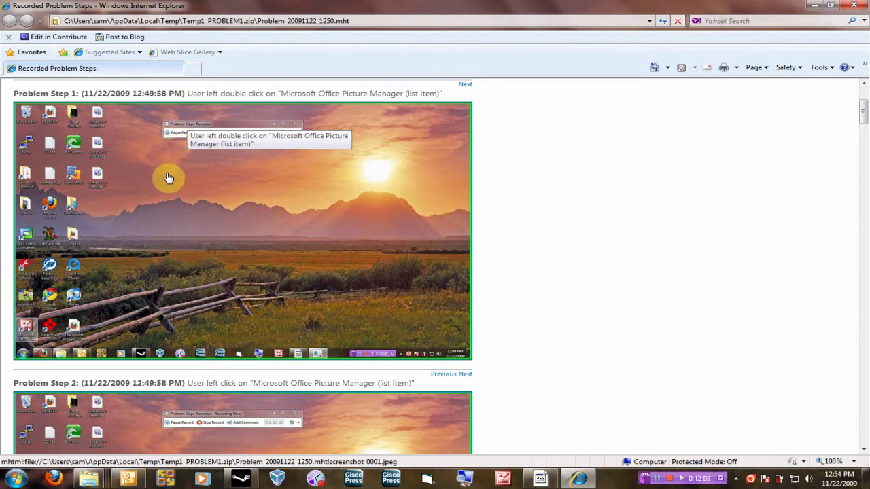
scroll(169, 185, "down", 3)
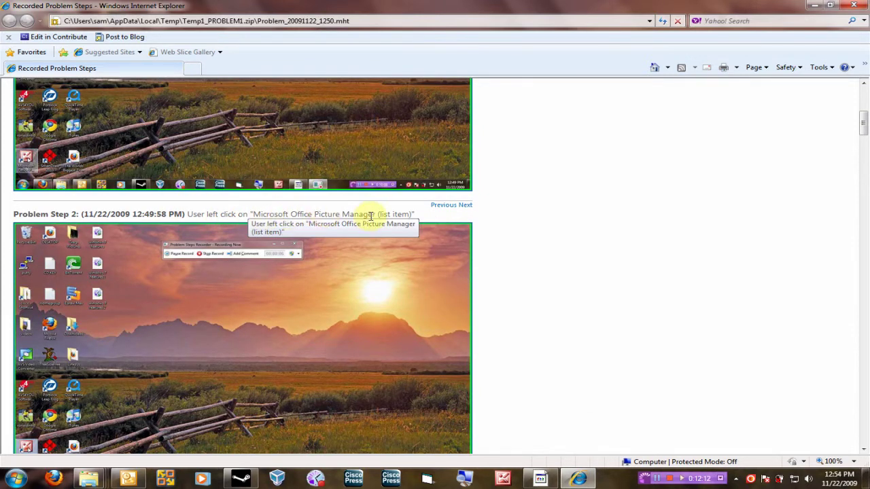
scroll(370, 223, "down", 3)
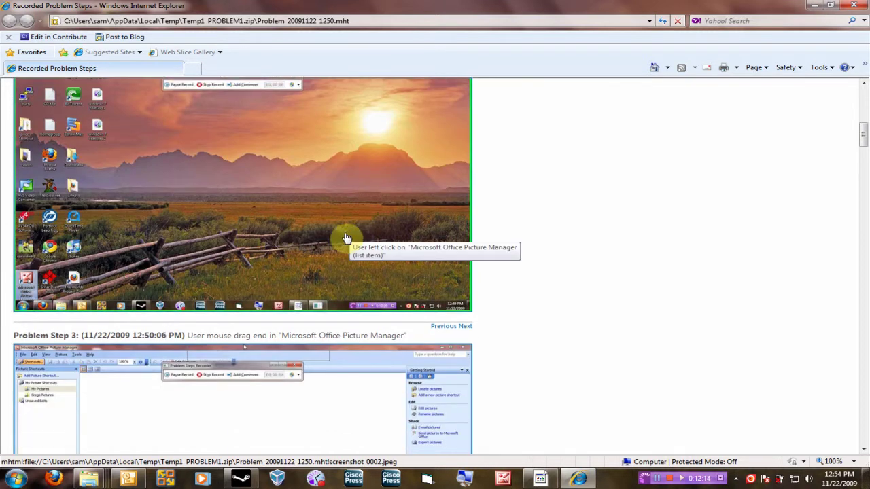
scroll(346, 238, "down", 1)
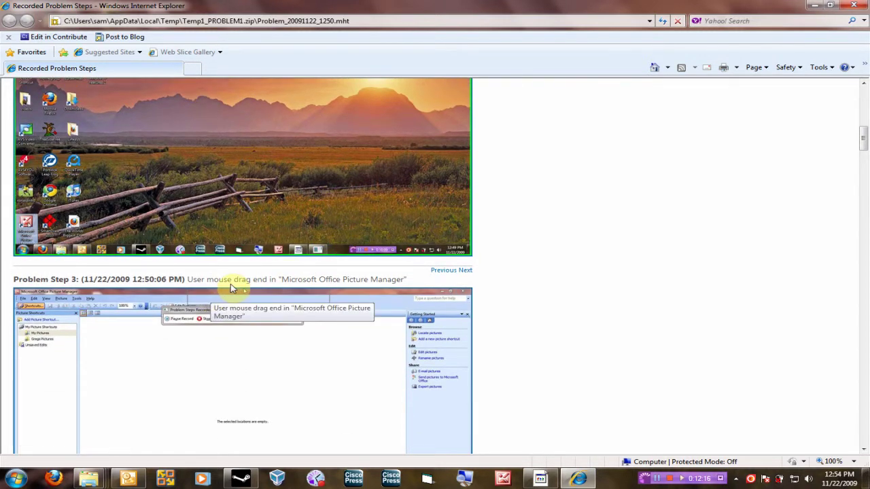
scroll(268, 284, "down", 2)
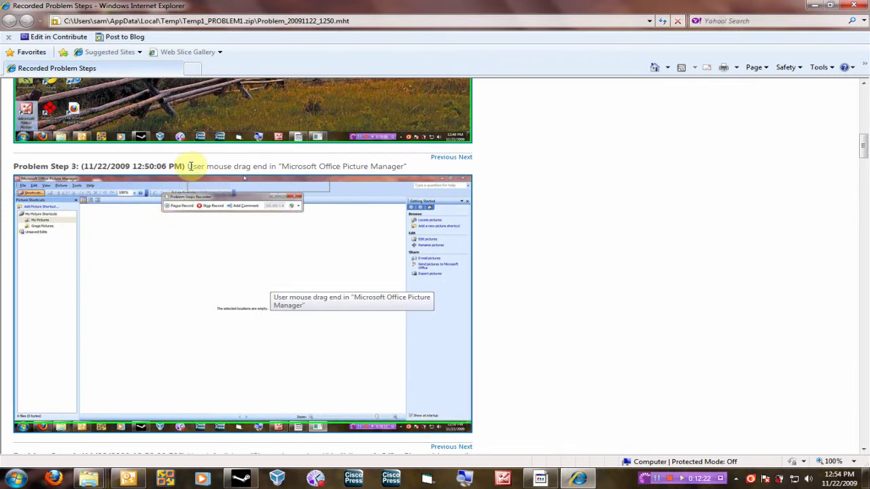
left_click_drag(190, 166, 406, 170)
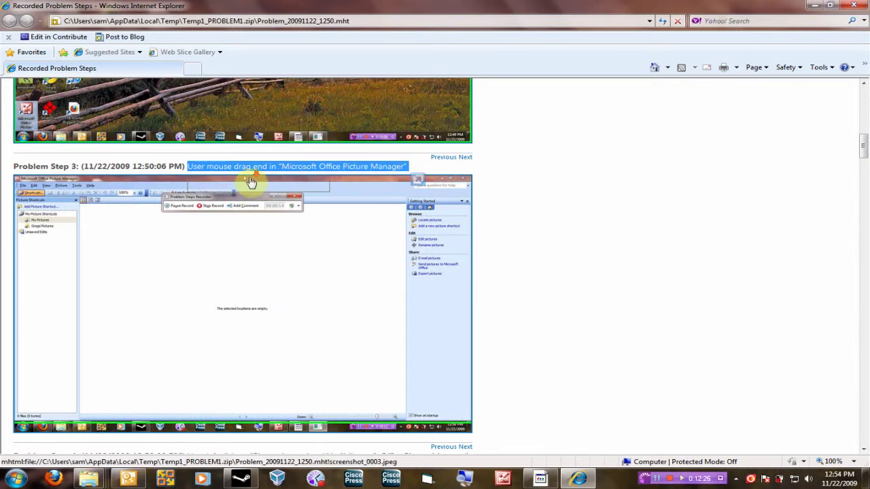
Review Problem Steps 4 to 11, comparing each description of the Picture Manager actions with its screenshot.
scroll(250, 182, "down", 5)
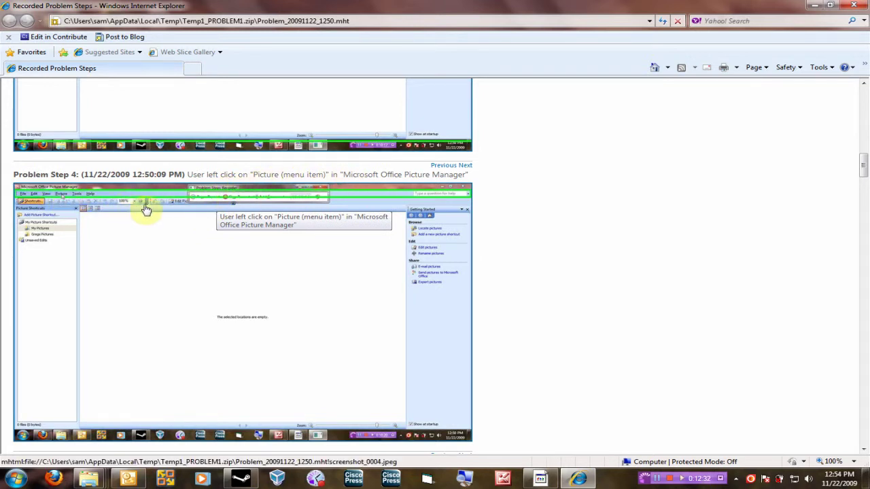
scroll(146, 209, "down", 4)
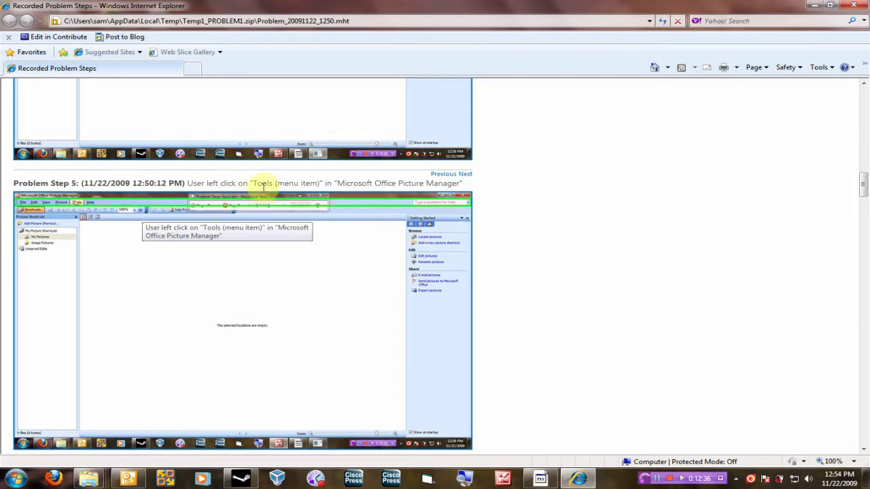
scroll(286, 212, "down", 6)
scroll(287, 218, "up", 2)
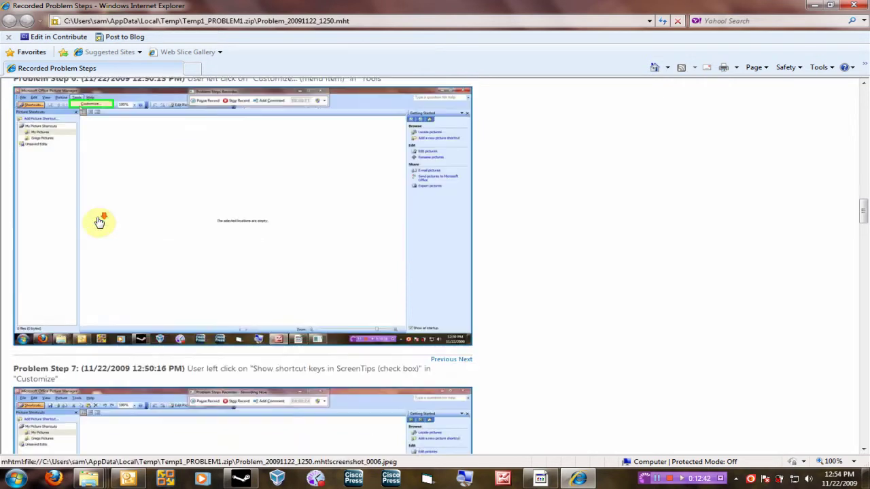
scroll(95, 219, "down", 4)
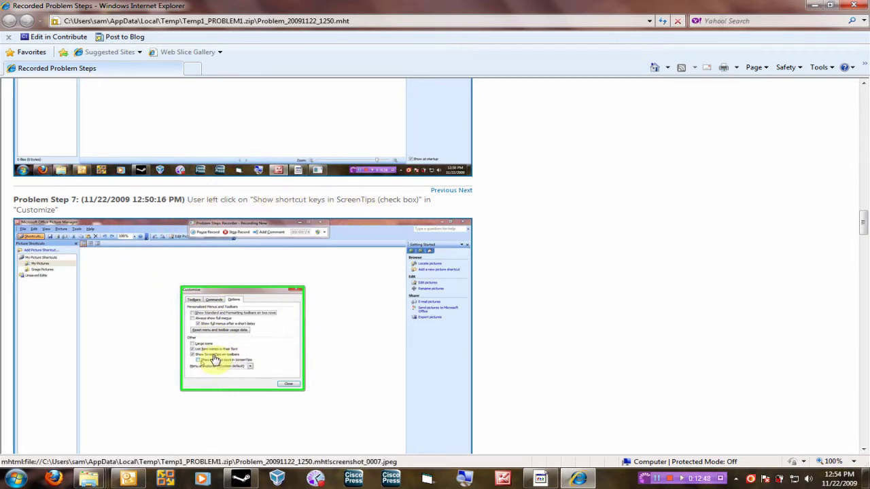
scroll(209, 366, "down", 3)
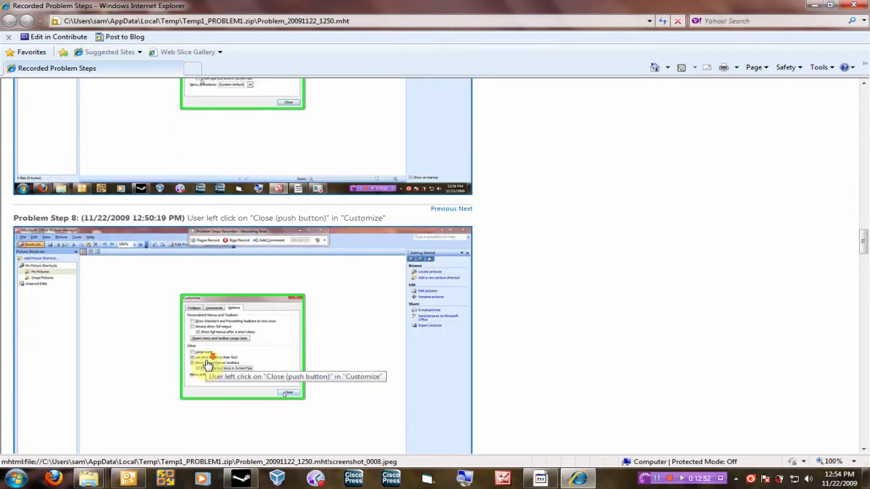
scroll(209, 365, "down", 2)
scroll(208, 366, "down", 4)
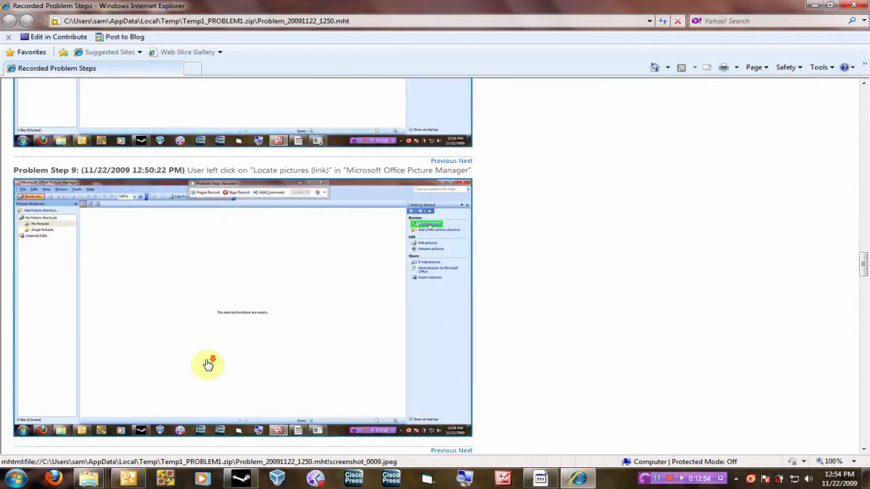
scroll(217, 350, "down", 2)
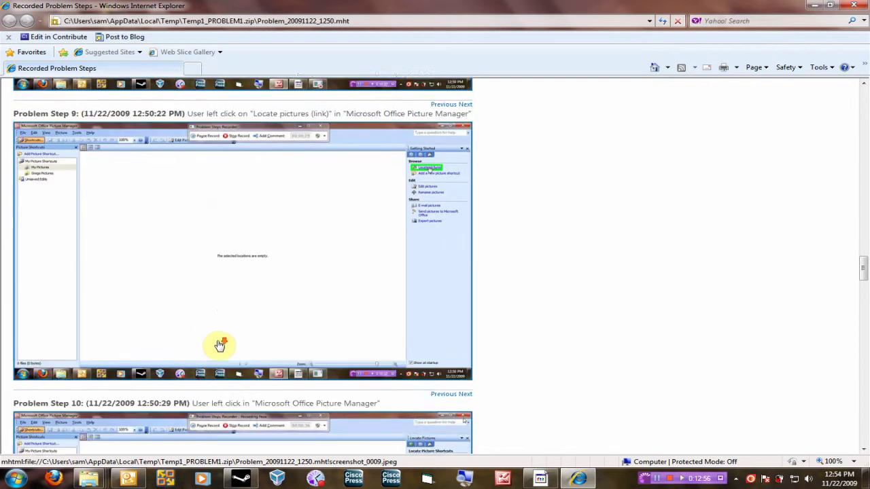
scroll(220, 344, "up", 1)
scroll(220, 342, "up", 5)
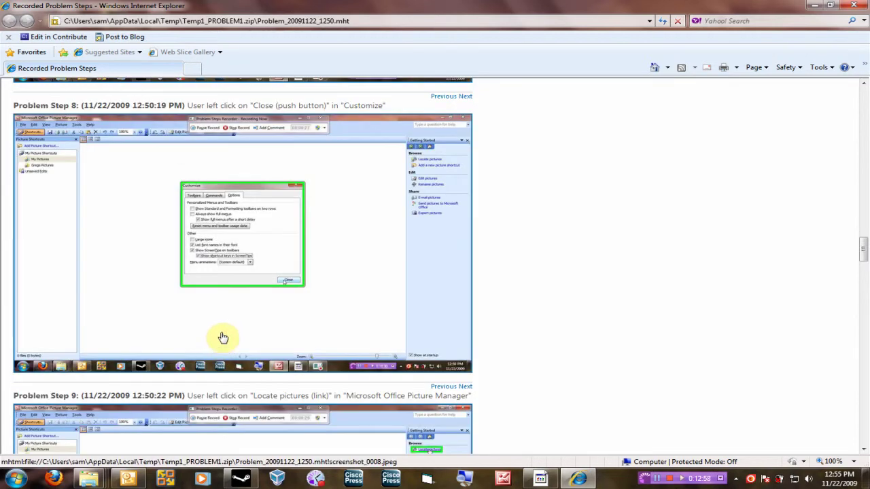
scroll(231, 331, "down", 6)
scroll(229, 330, "down", 15)
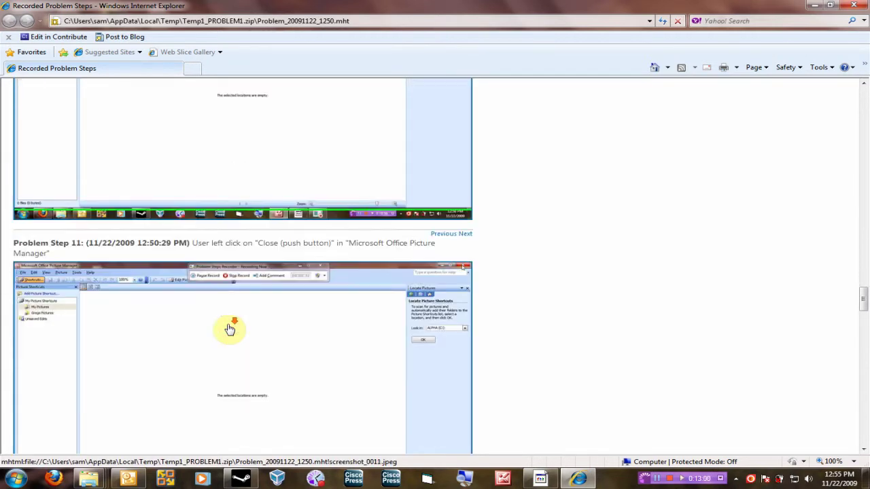
Review the Firefox actions in Problem Steps 12 to 15 and the Additional Details section of the report.
scroll(229, 329, "down", 6)
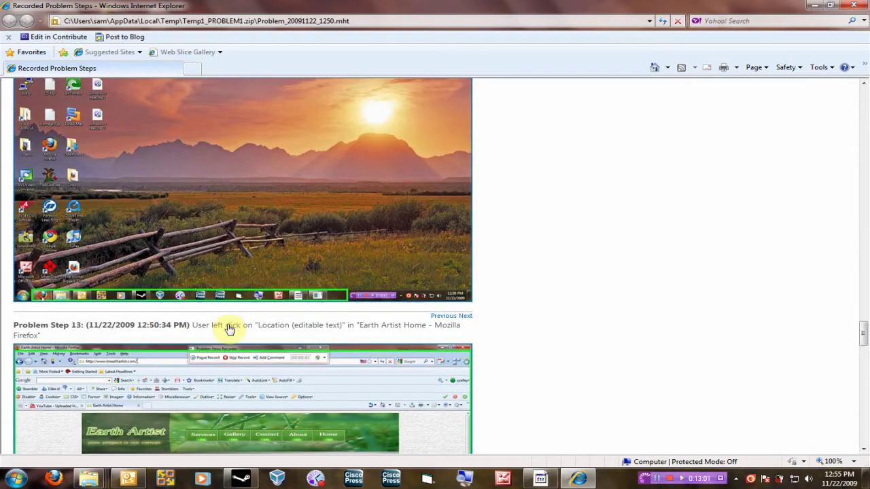
scroll(229, 330, "down", 4)
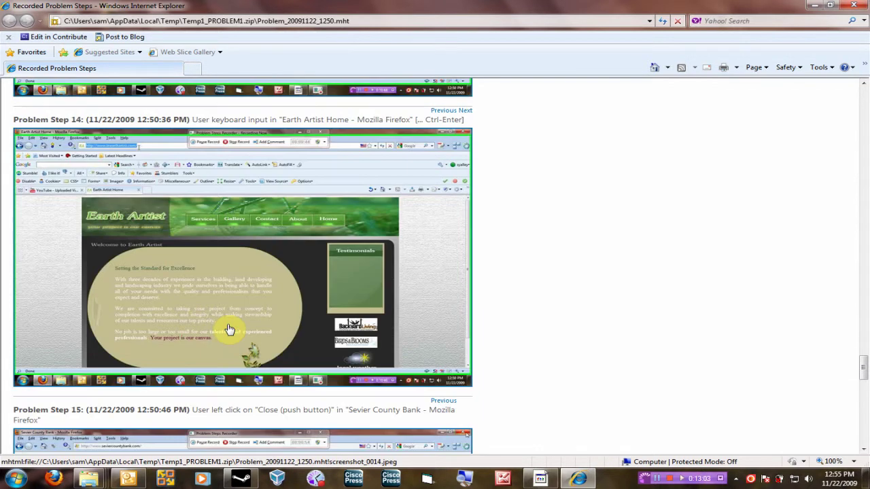
scroll(229, 330, "down", 2)
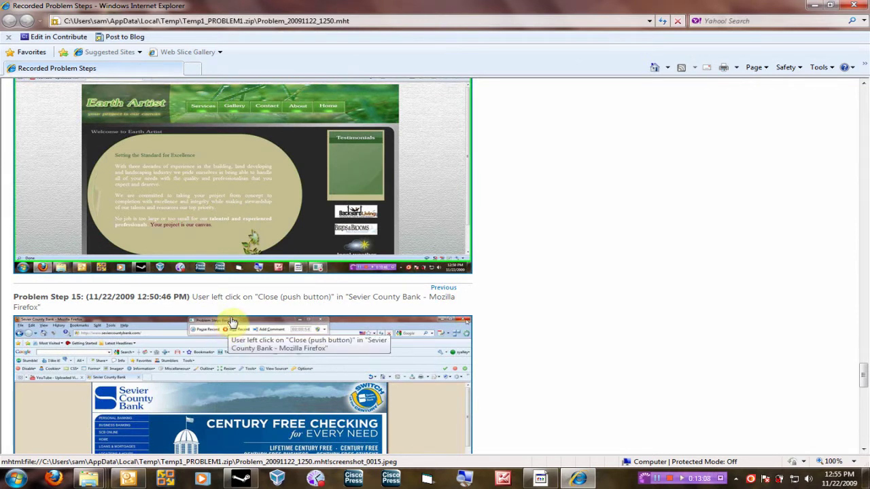
scroll(283, 328, "down", 7)
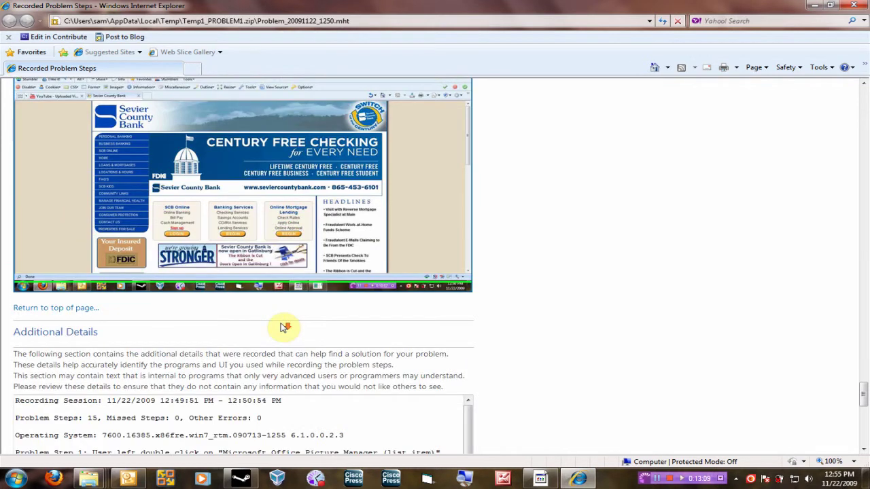
scroll(279, 313, "up", 3)
scroll(284, 311, "up", 10)
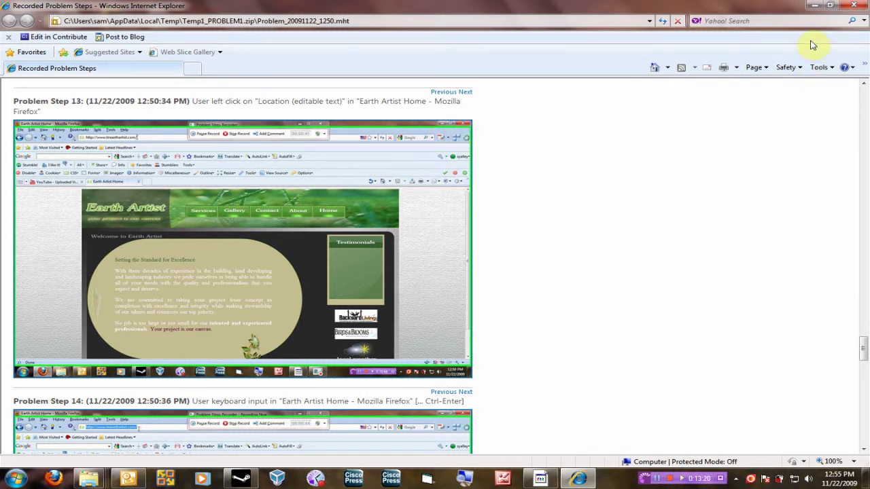
Close the report and the archive window, and move PROBLEM1 back beneath the windows 7 features 2 icon.
left_click(853, 5)
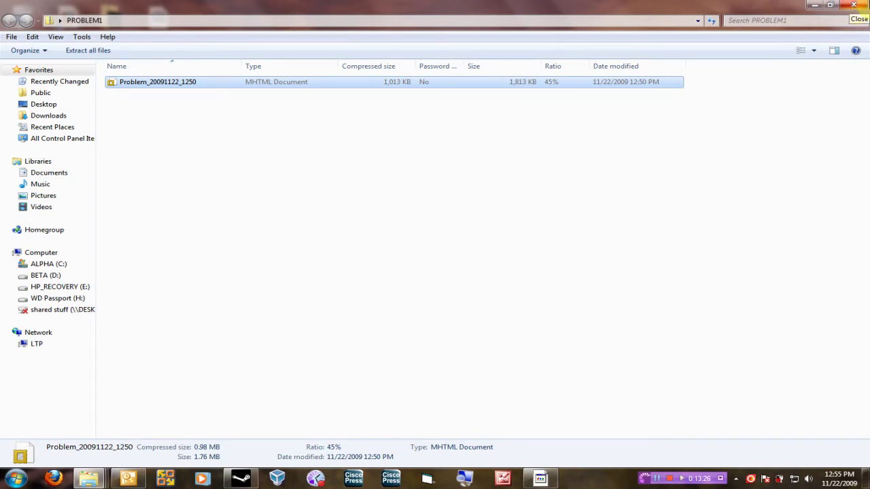
left_click(852, 8)
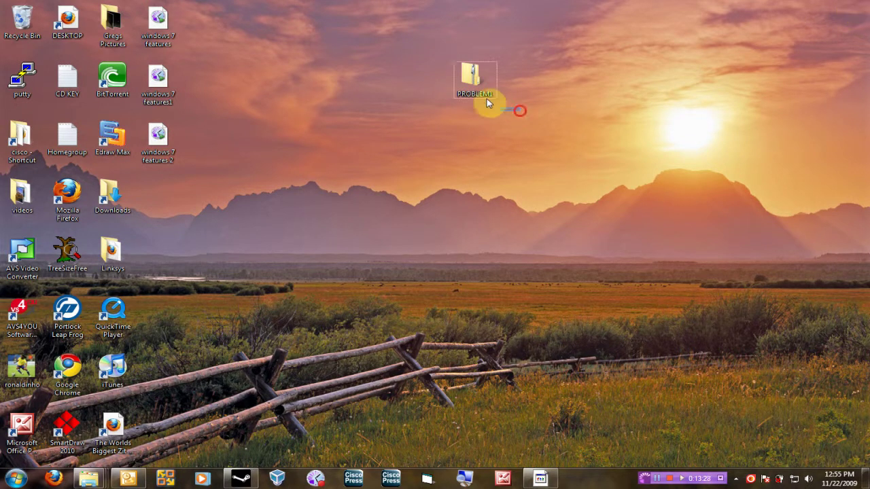
left_click_drag(475, 77, 160, 199)
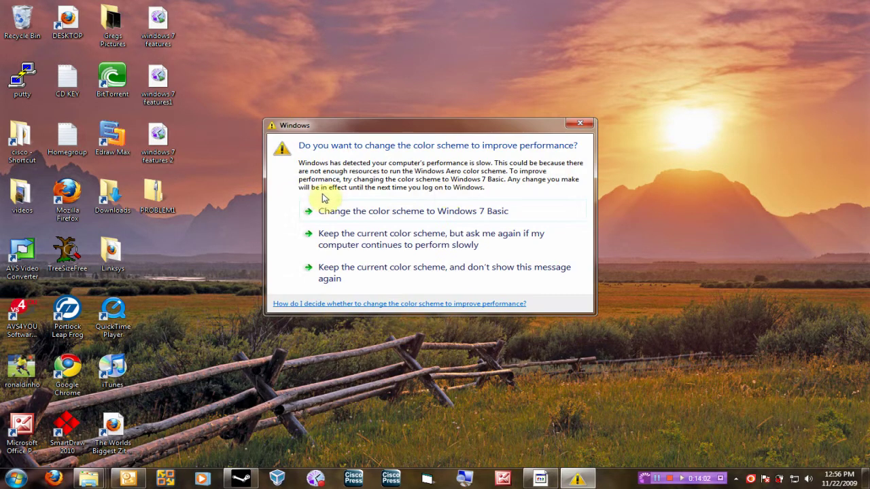
Dismiss the Windows color scheme performance message without choosing an option.
left_click(576, 125)
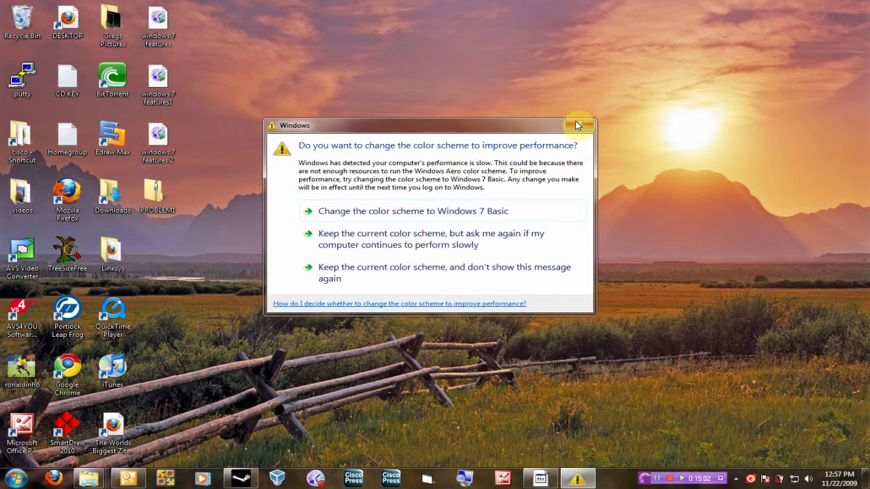
left_click(577, 125)
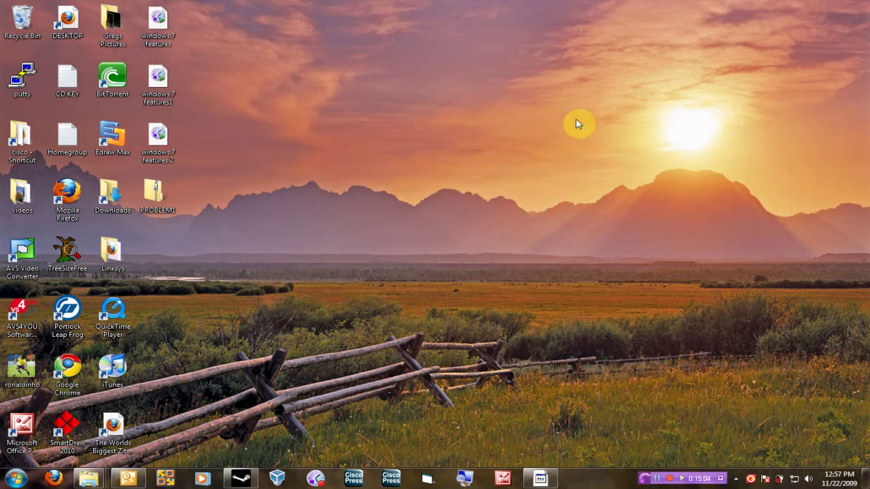